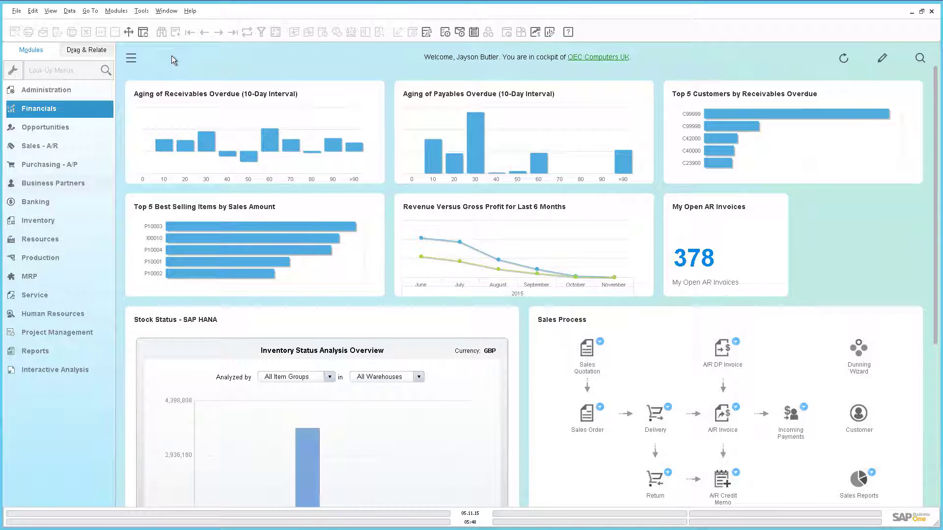
Step: Open User-Defined Fields - Management from Tools and select Master Data > Activities
left_click(145, 15)
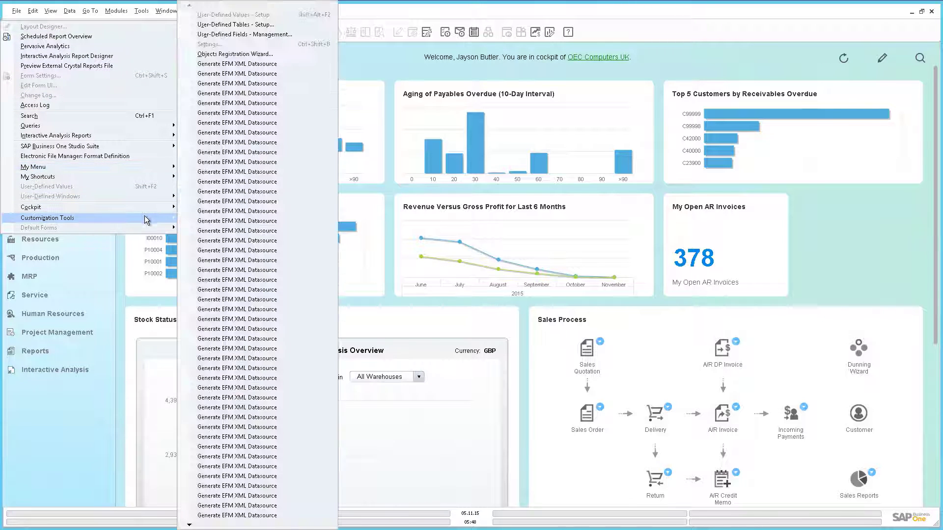
mouse_move(47, 218)
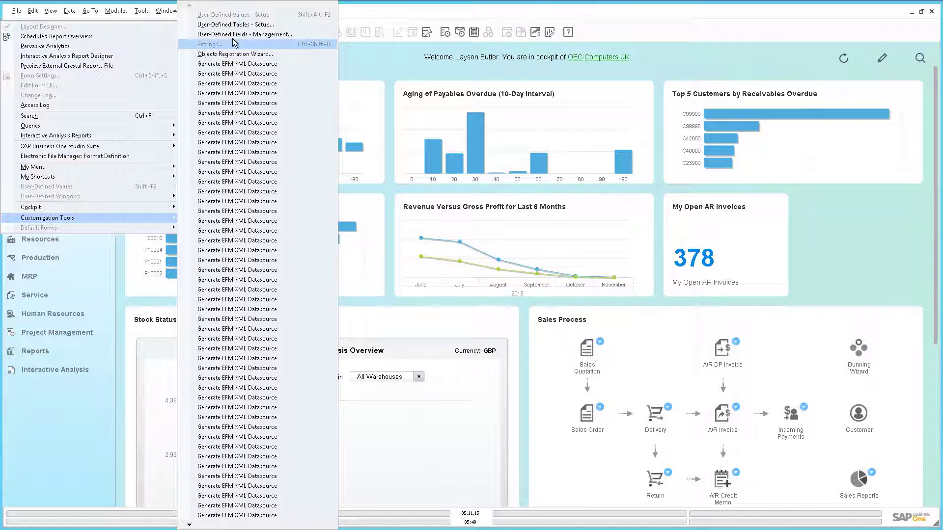
left_click(232, 35)
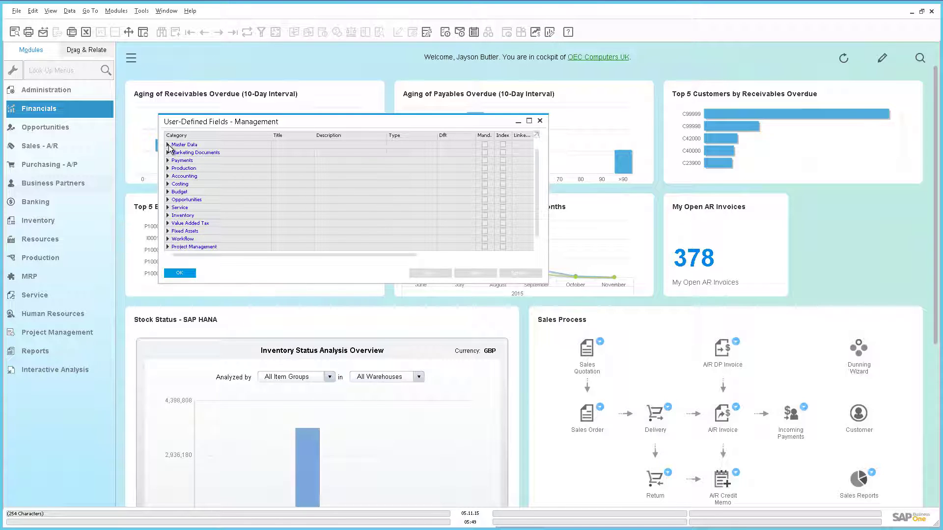
left_click(168, 145)
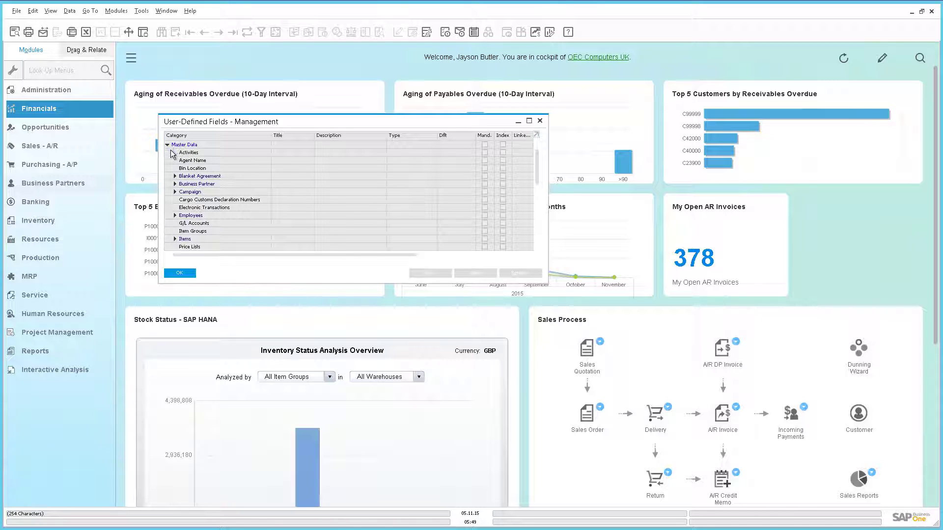
left_click(173, 154)
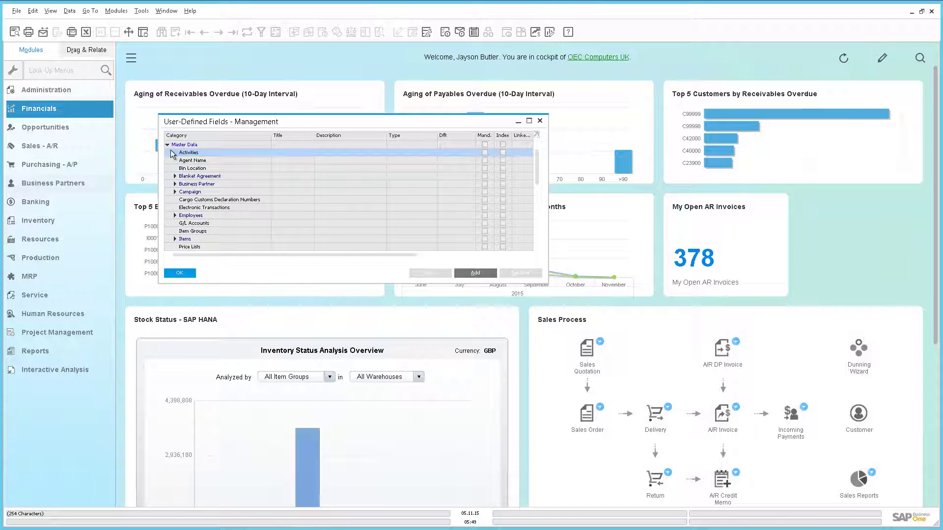
Step: Add Activities field 'Goods_Receipt' (description Goods Receipt), linked to the Goods Receipt PO object
left_click(477, 273)
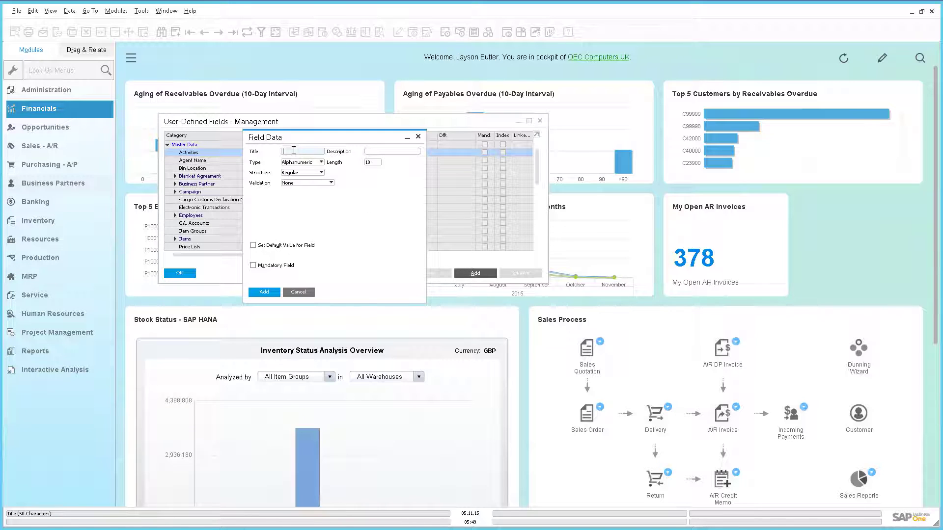
type("Go")
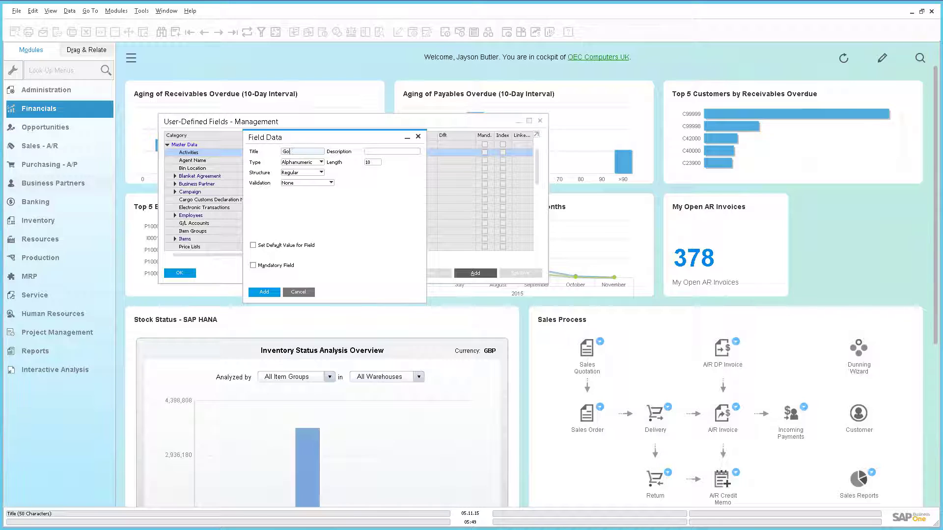
type("ods_Recei")
type("pt")
left_click(370, 151)
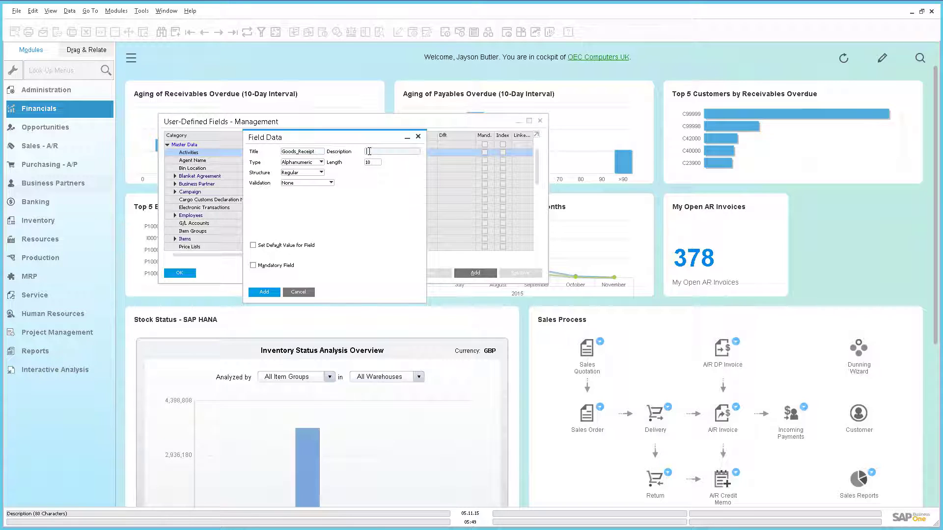
type("Go")
type("ods ")
type("Receipt")
left_click(316, 184)
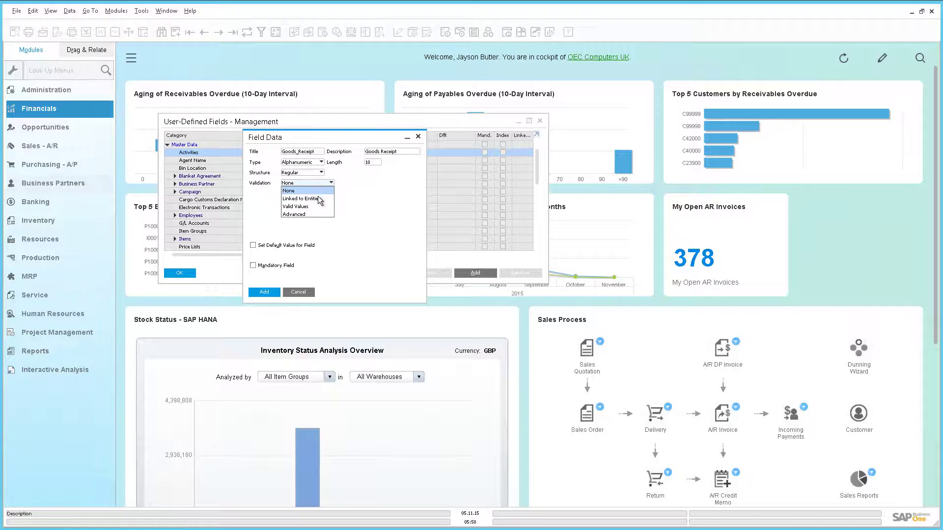
left_click(320, 199)
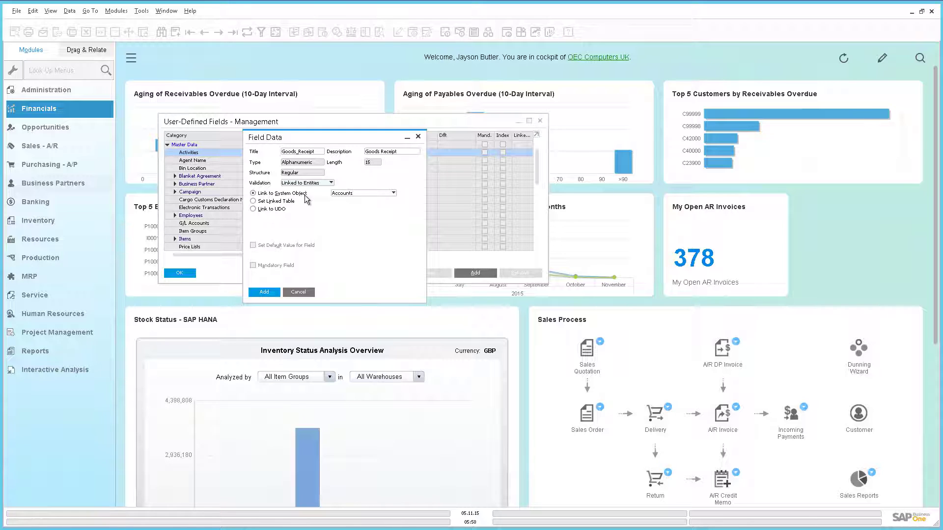
left_click(360, 195)
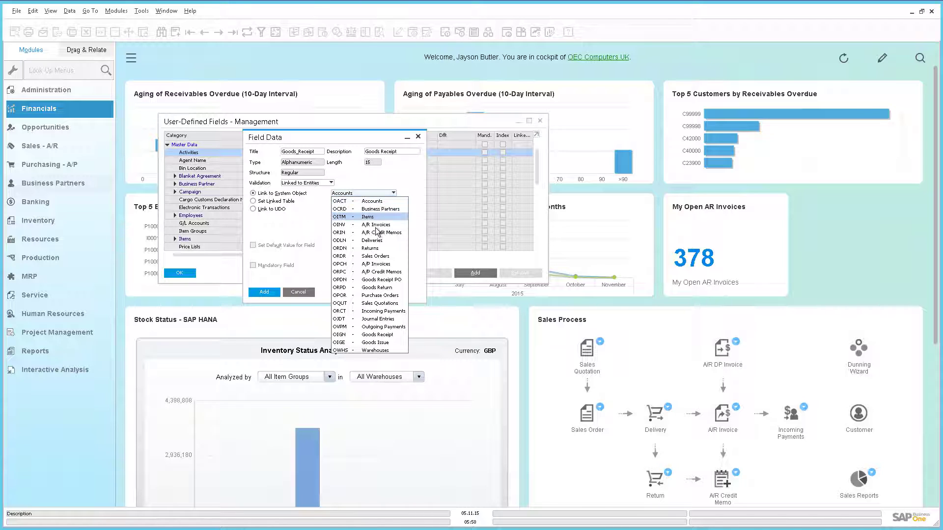
left_click(388, 281)
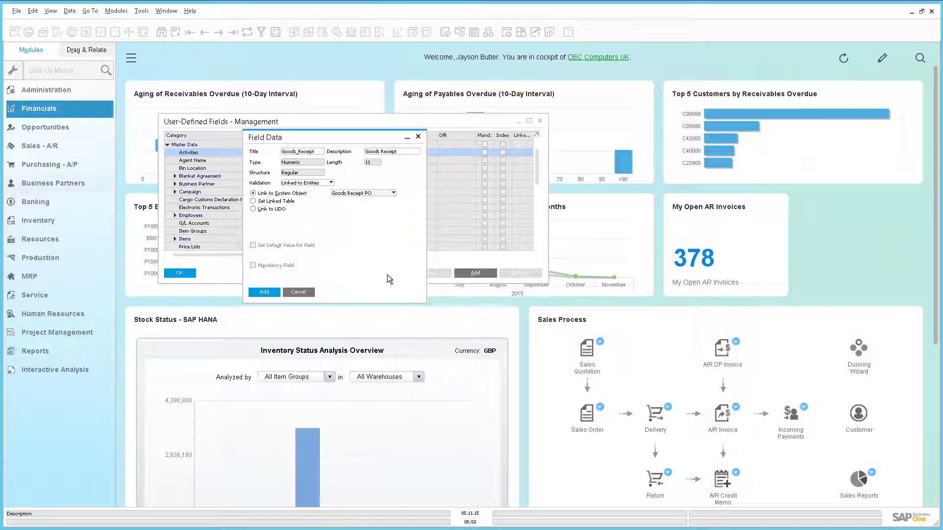
left_click(264, 292)
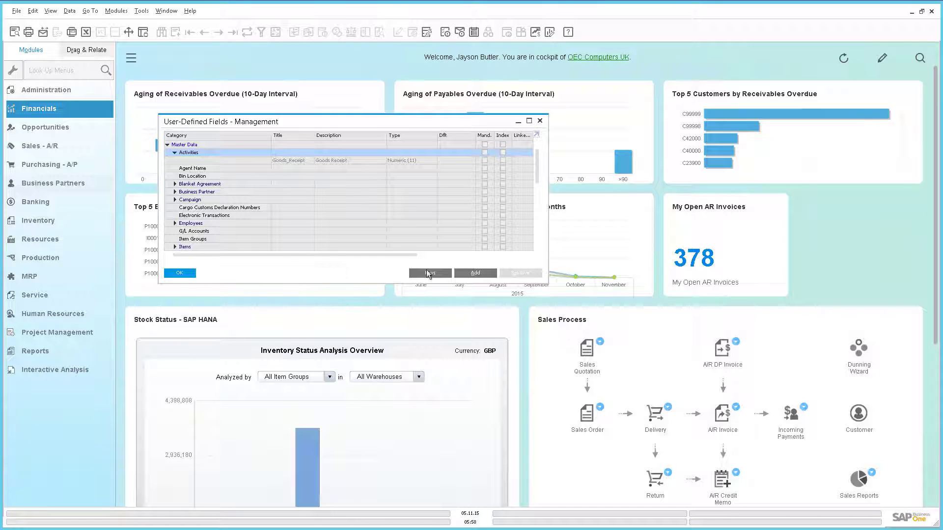
Step: Add Activities field 'Goods_Return' (description Goods Return), linked to the Goods Return object
left_click(470, 271)
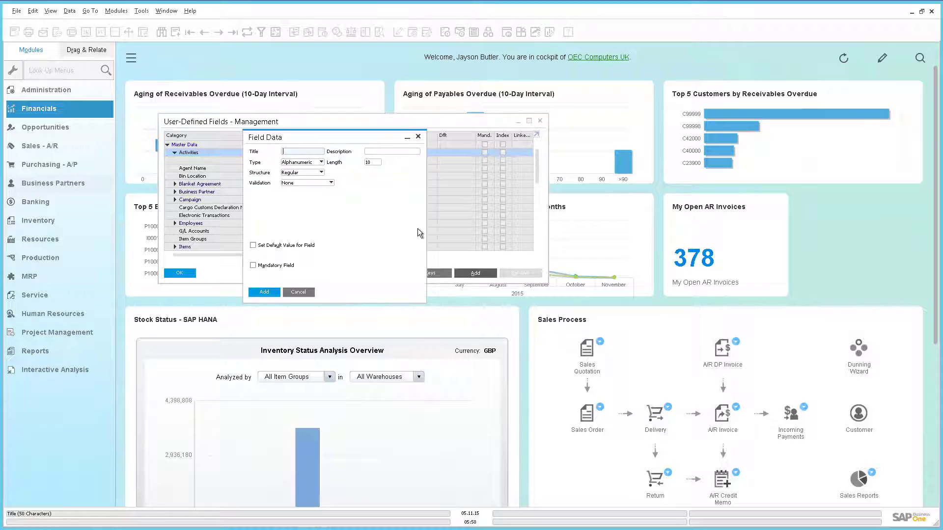
type("Goods")
type("_Return")
left_click(388, 153)
type("G")
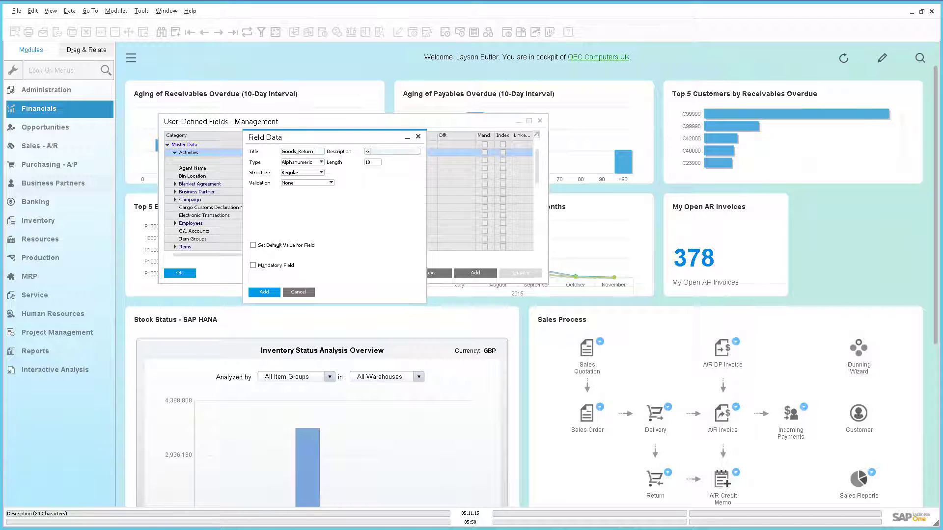
type("oods Return")
left_click(328, 183)
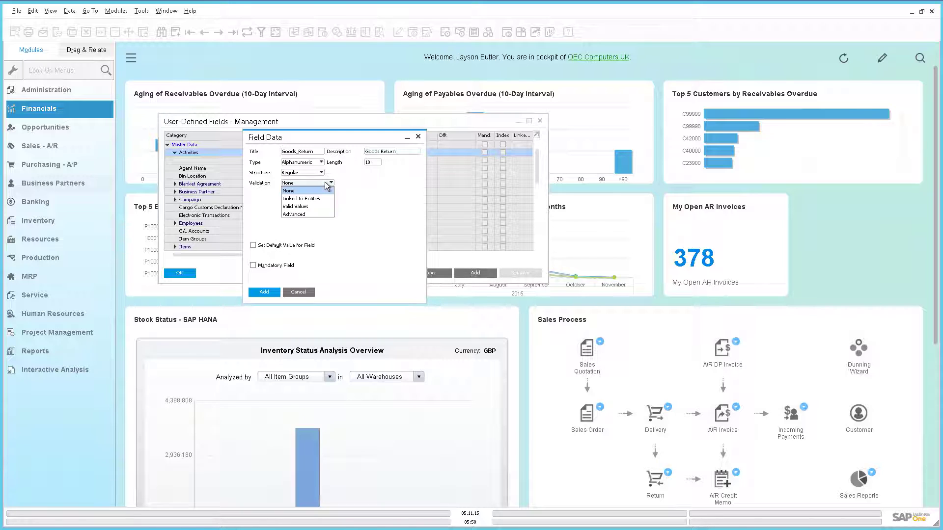
left_click(326, 199)
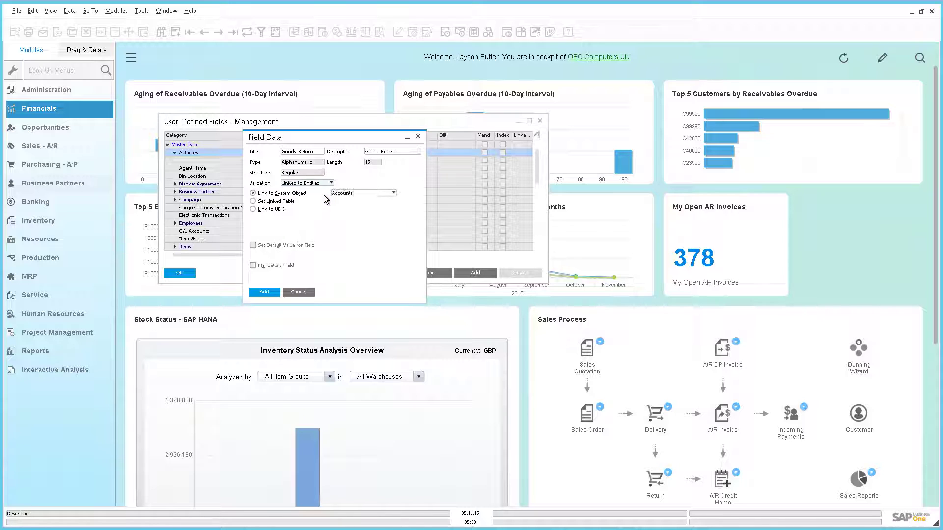
left_click(356, 195)
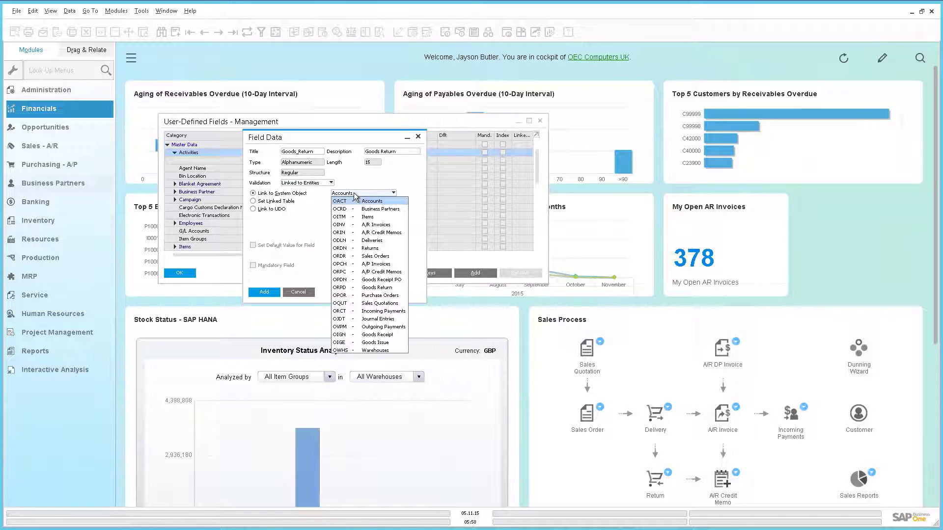
left_click(377, 290)
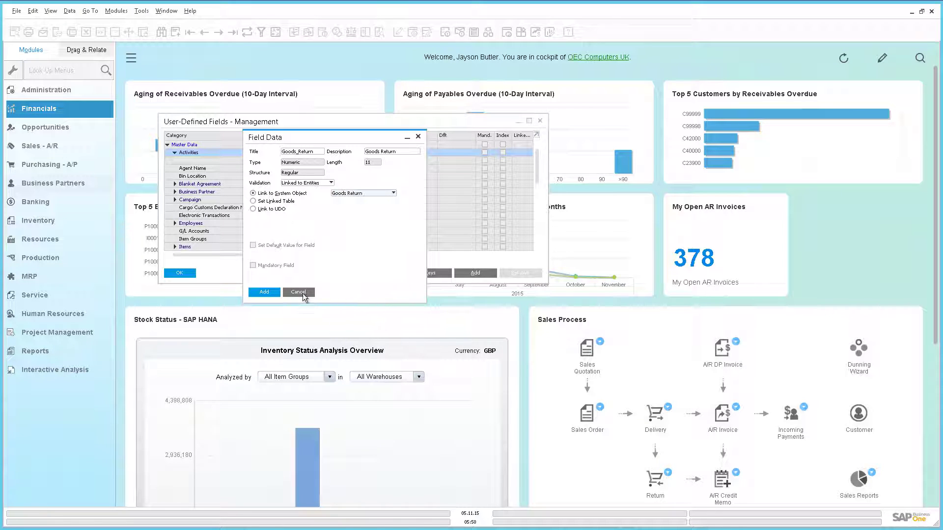
left_click(269, 293)
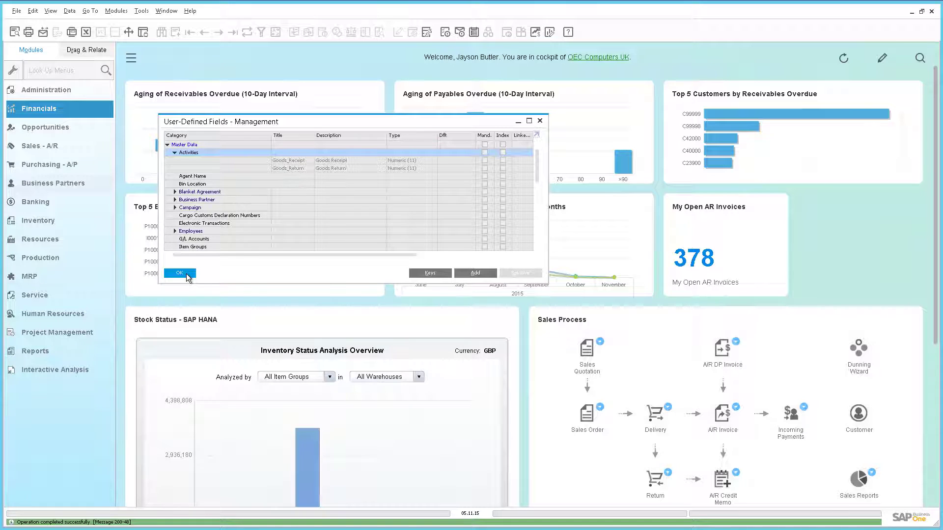
Step: Close UDF Management, start a new Business Partners Activity, and show its User-Defined Fields
left_click(187, 276)
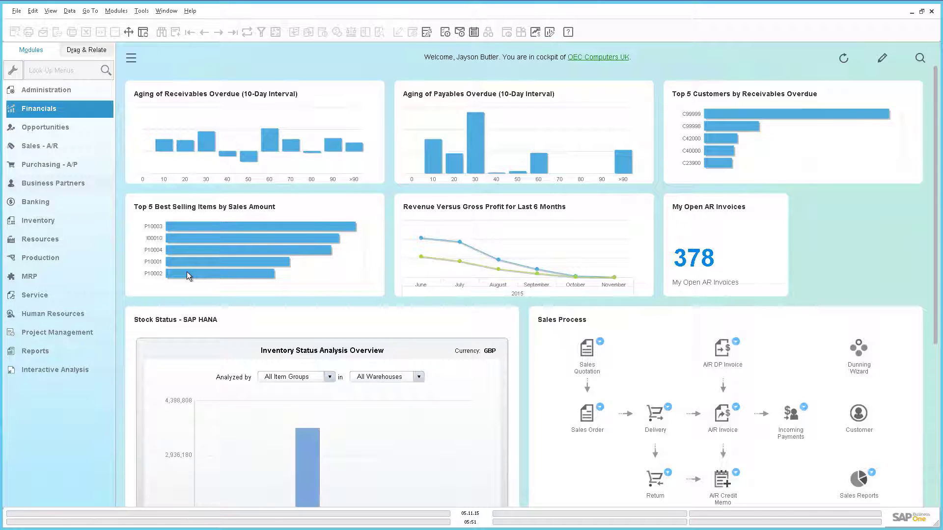
left_click(74, 184)
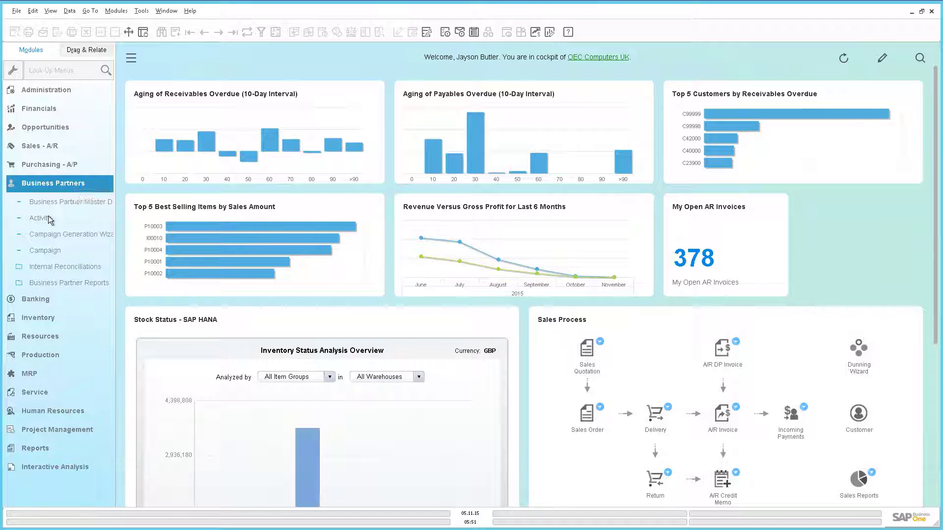
left_click(48, 219)
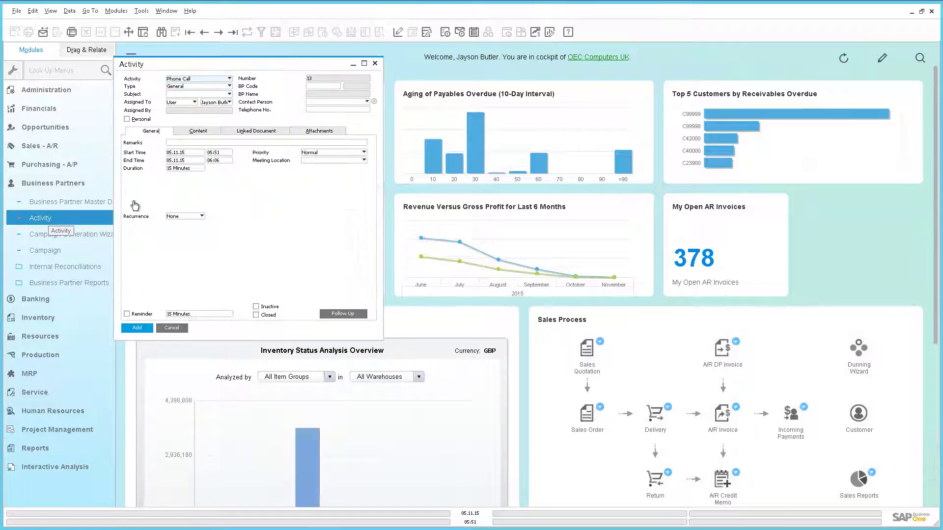
left_click(52, 11)
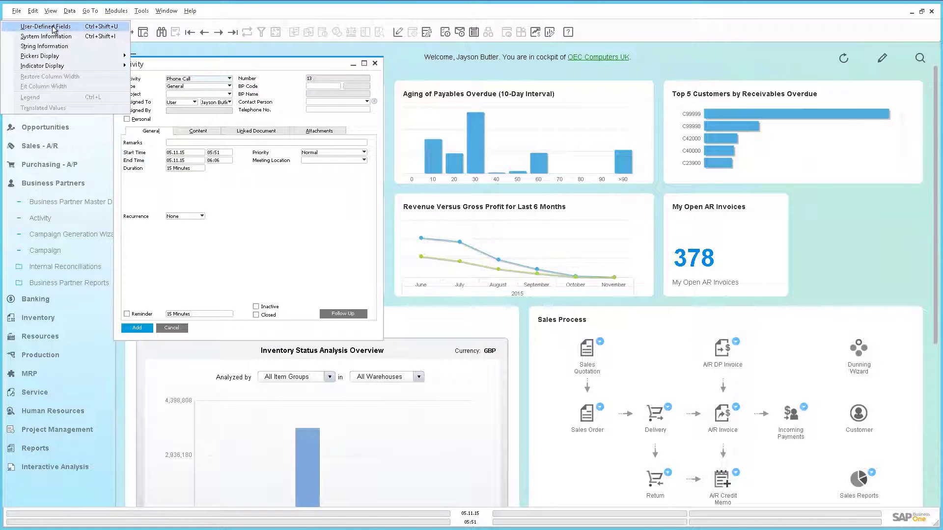
left_click(52, 28)
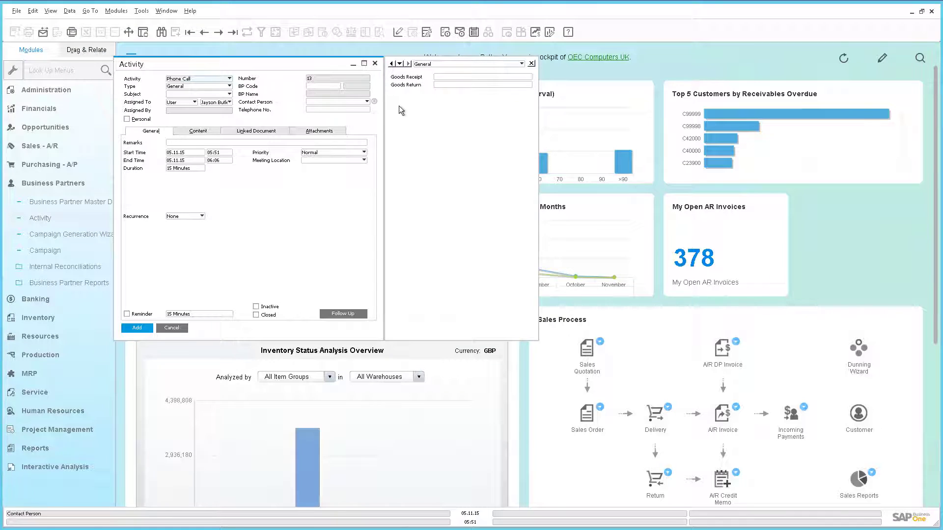
left_click(459, 77)
Step: Set the activity's business partner to vendor Far East Imports (V1010)
left_click(338, 85)
key("Tab")
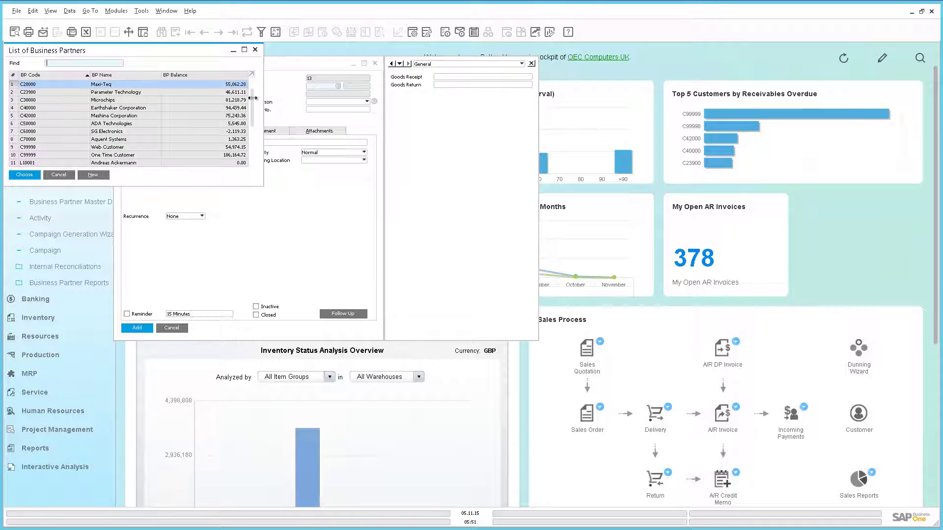
left_click(252, 156)
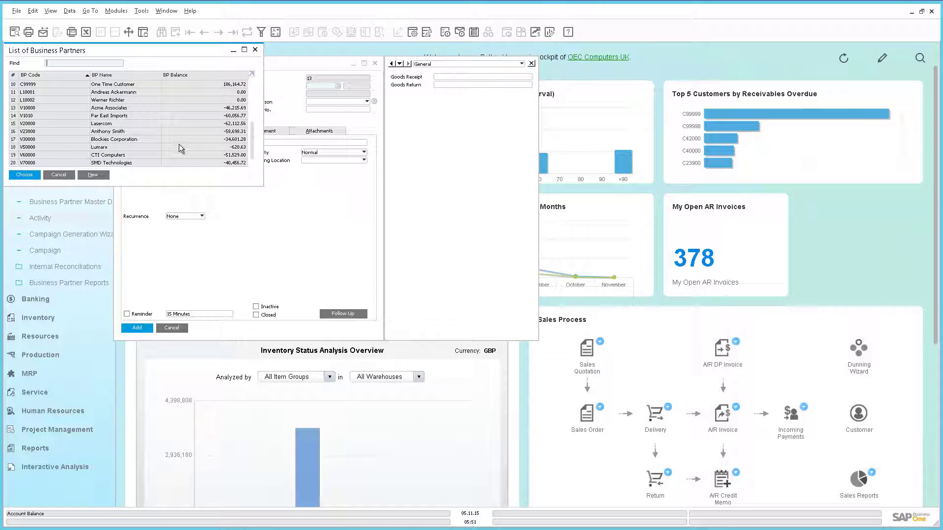
double_click(134, 115)
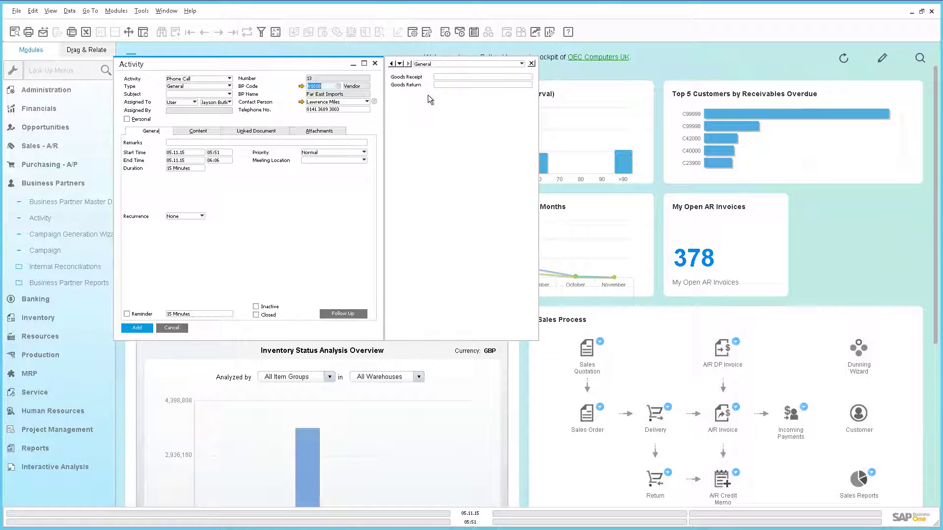
Step: Link Goods Receipt document 2 and Goods Return document 3 to the activity
left_click(444, 76)
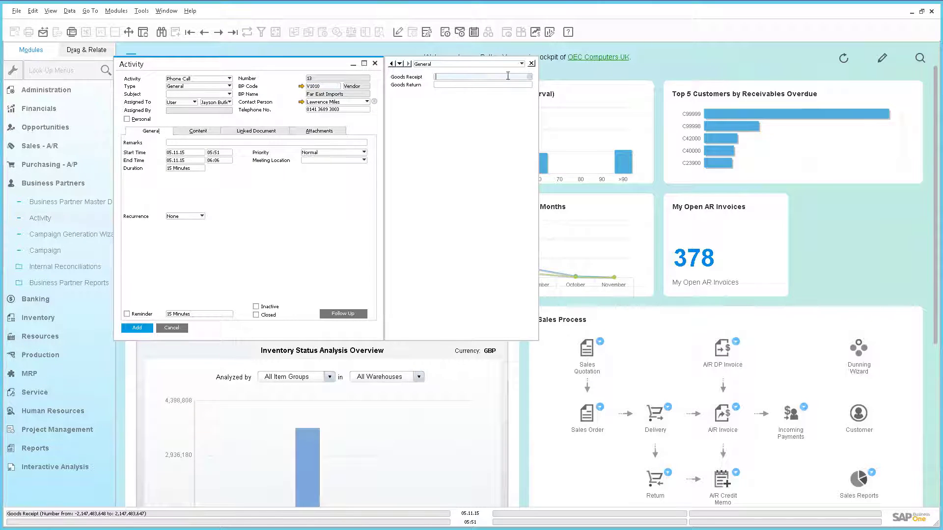
left_click(530, 77)
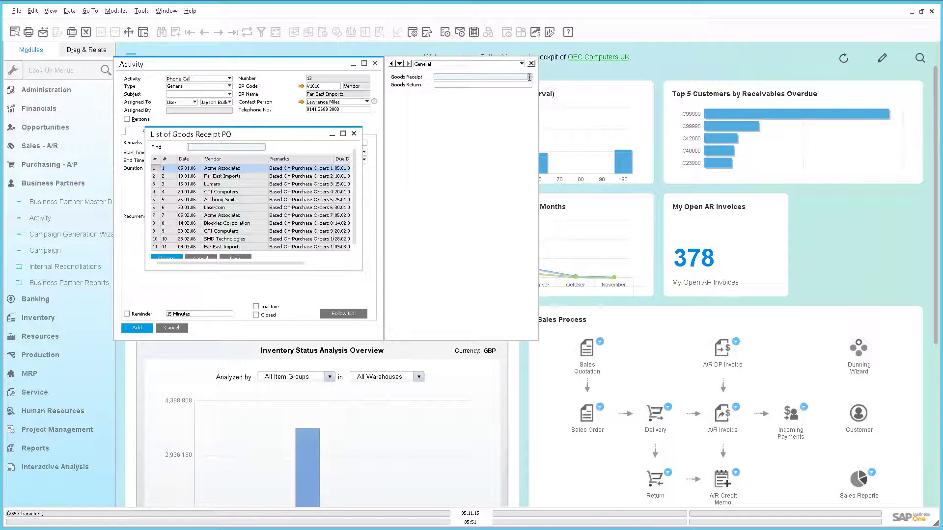
double_click(250, 177)
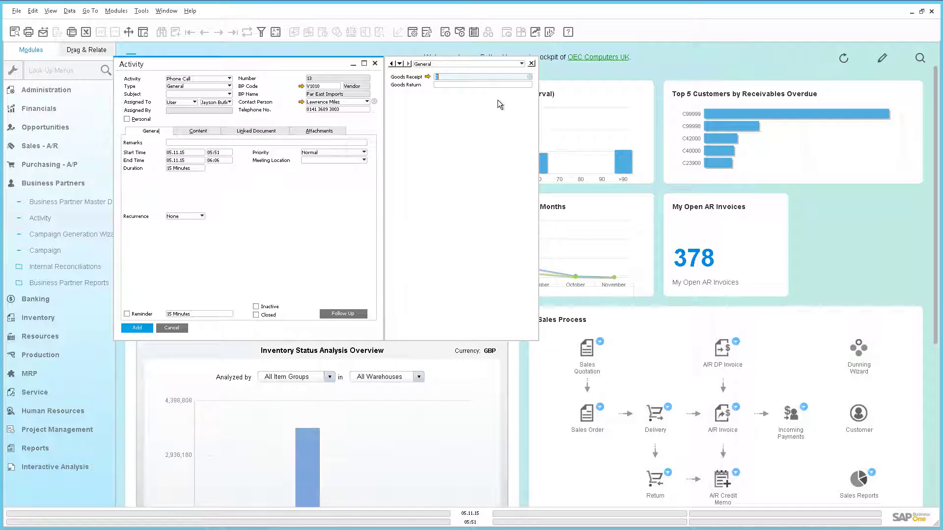
left_click(511, 85)
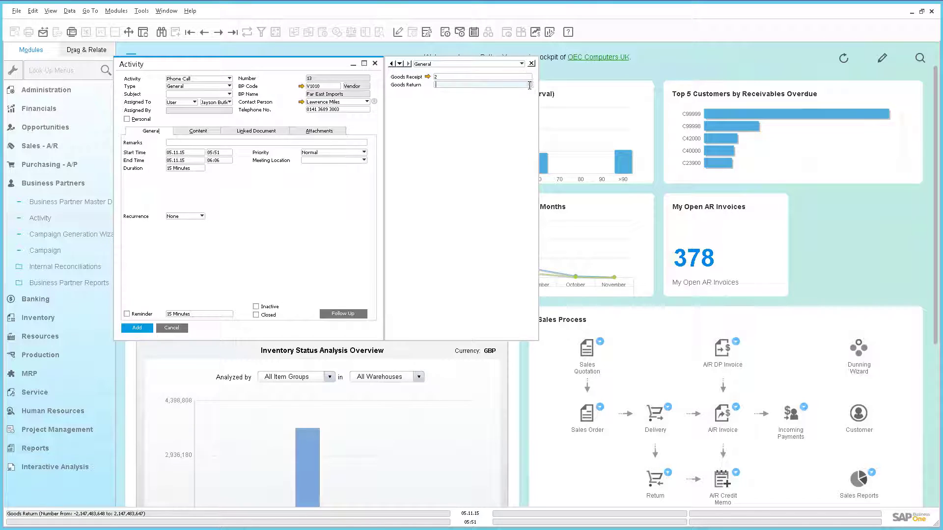
left_click(529, 85)
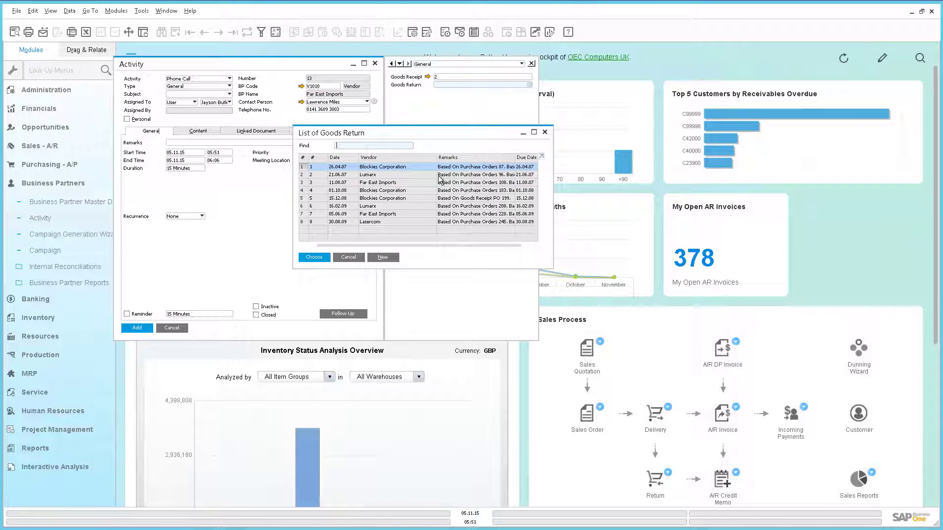
double_click(416, 182)
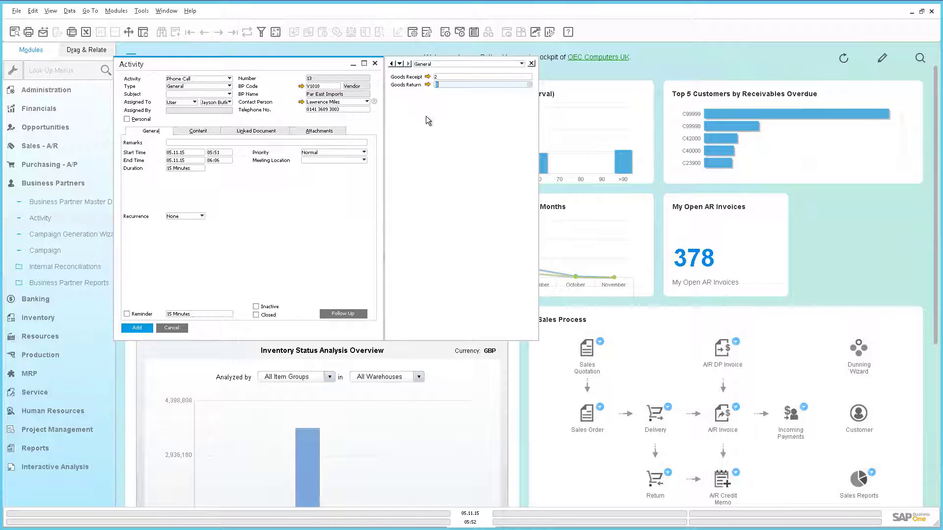
Step: Drill down from the Goods Receipt link to open Goods Receipt PO 2
left_click(426, 76)
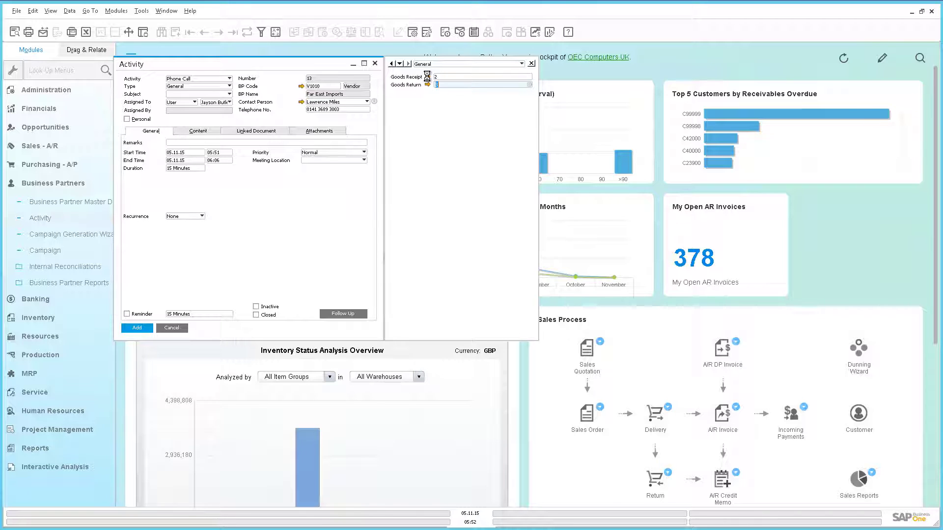